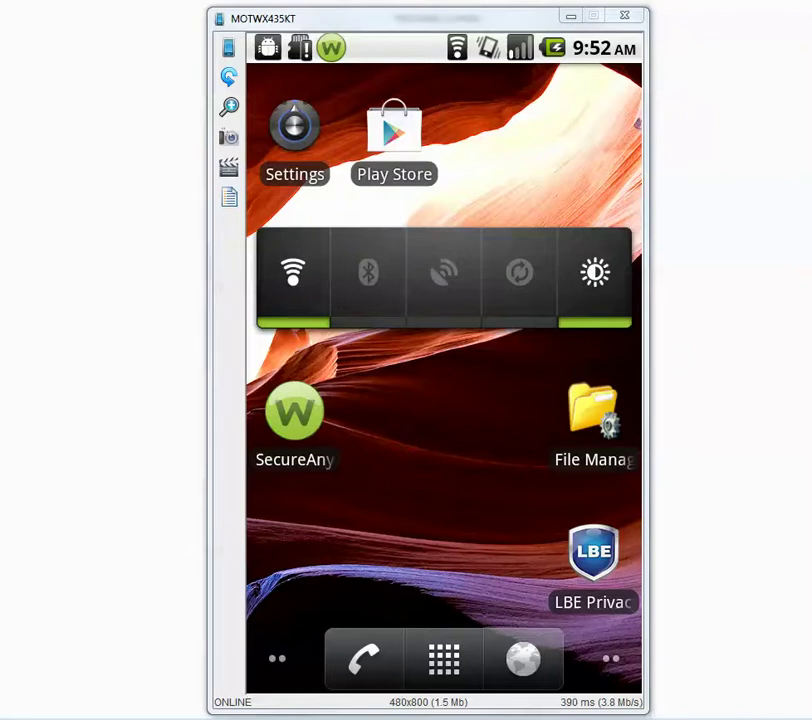
# Step: Open Webroot's Antivirus status page and review the shield settings
pyautogui.click(294, 412)
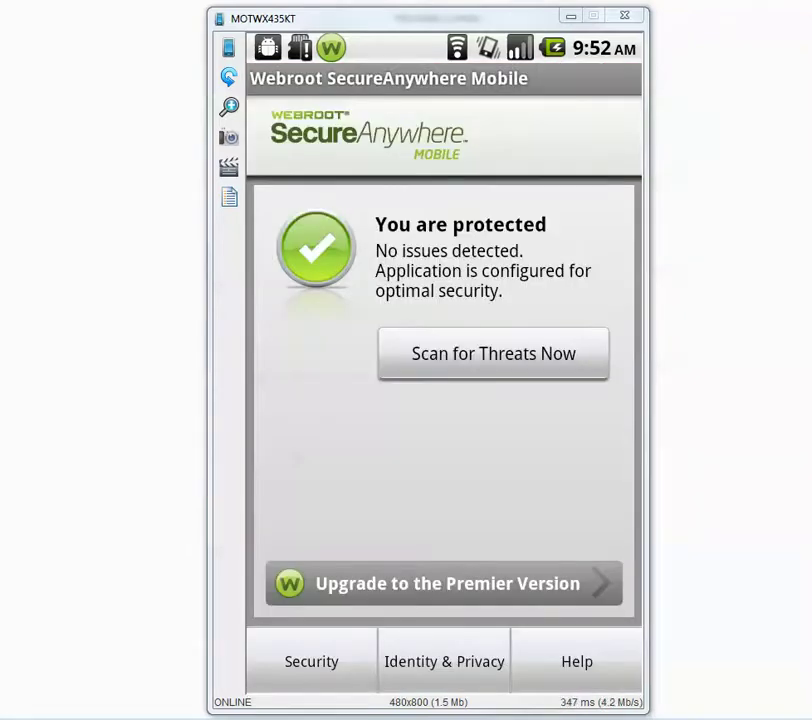
pyautogui.click(311, 661)
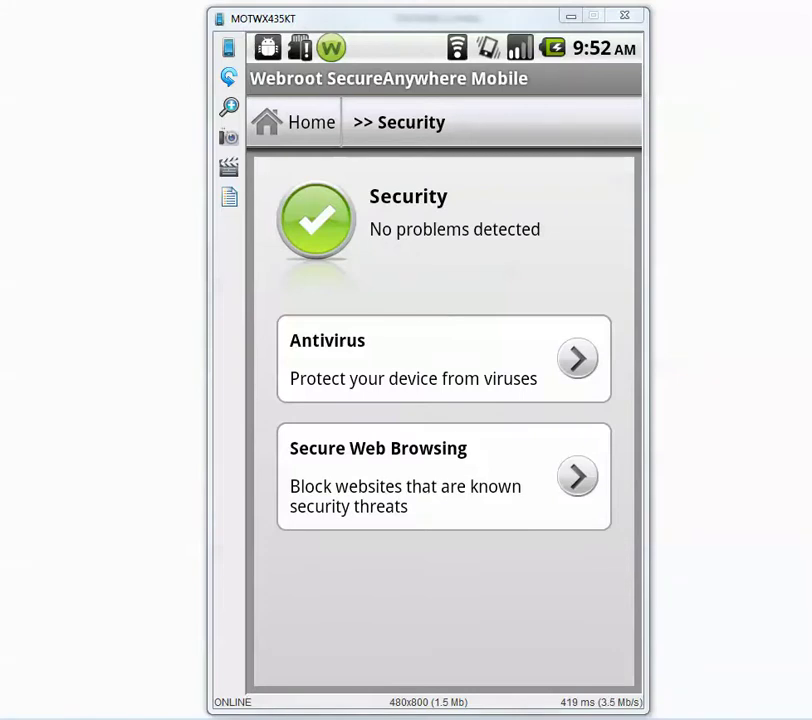
pyautogui.click(443, 358)
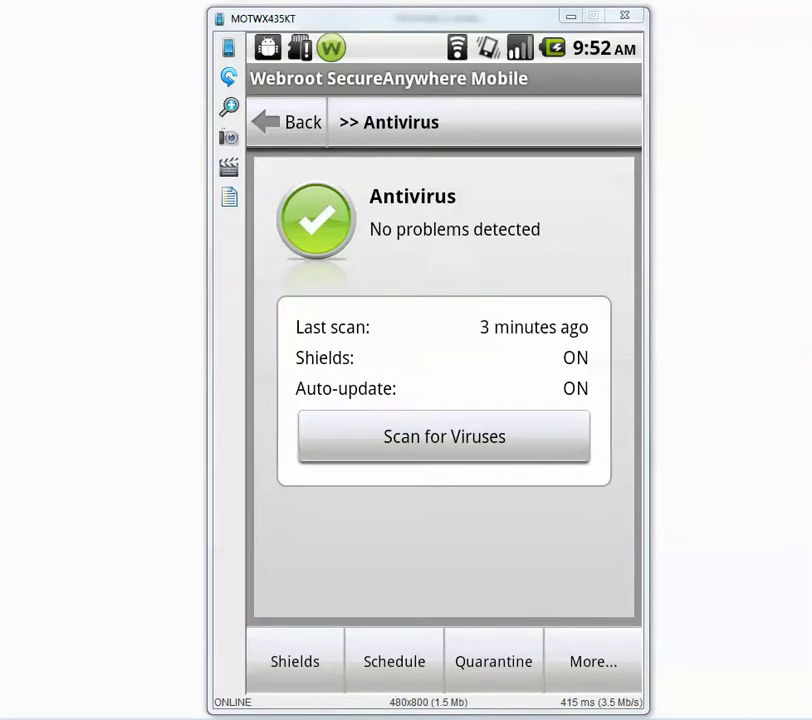
pyautogui.click(295, 661)
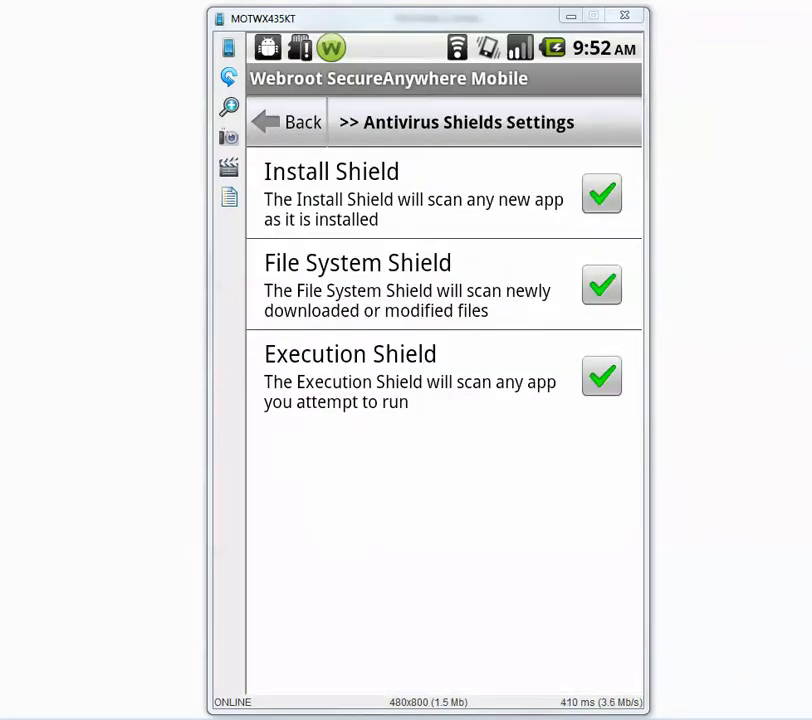
pyautogui.press('Escape')
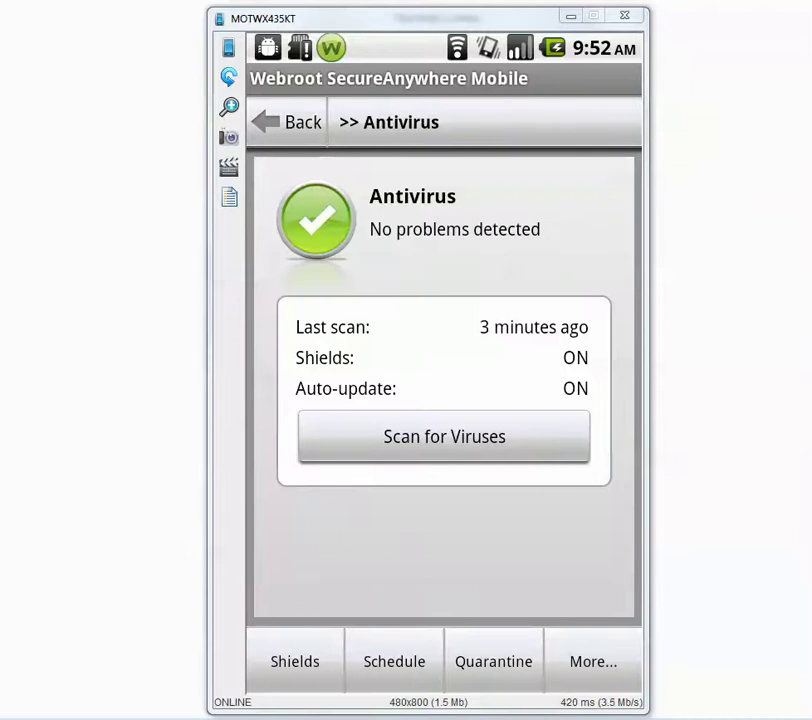
# Step: Check the antivirus scan schedule and force an immediate threat-definitions update
pyautogui.click(394, 661)
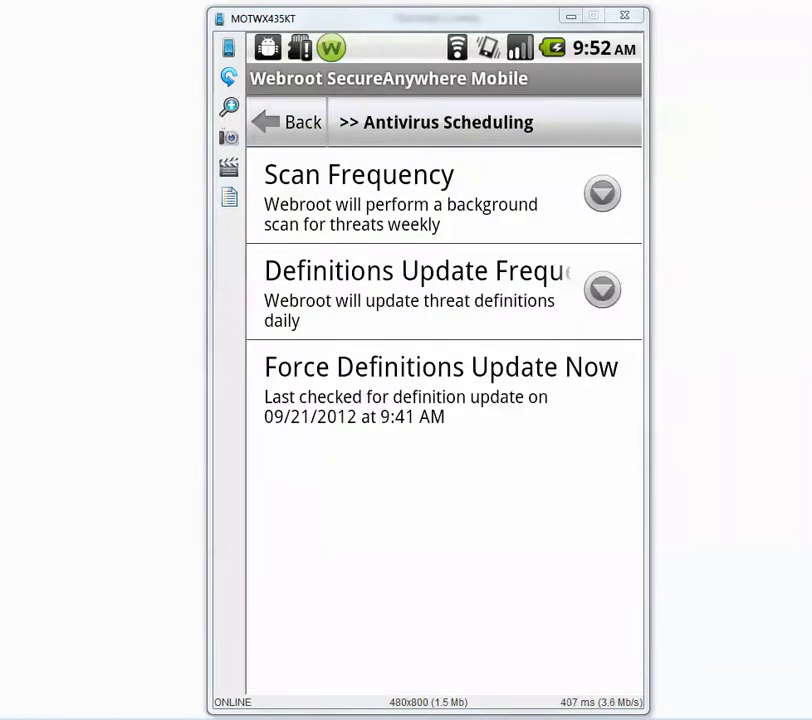
pyautogui.click(440, 385)
pyautogui.press('Escape')
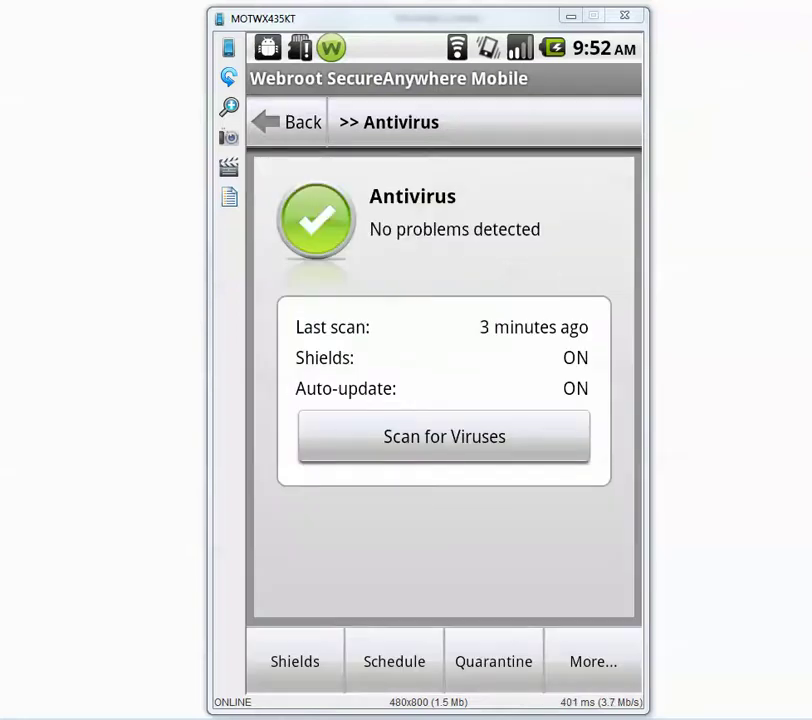
# Step: Exit Webroot to the home screen and pull down the notifications to see the at-risk alert
pyautogui.press('Home')
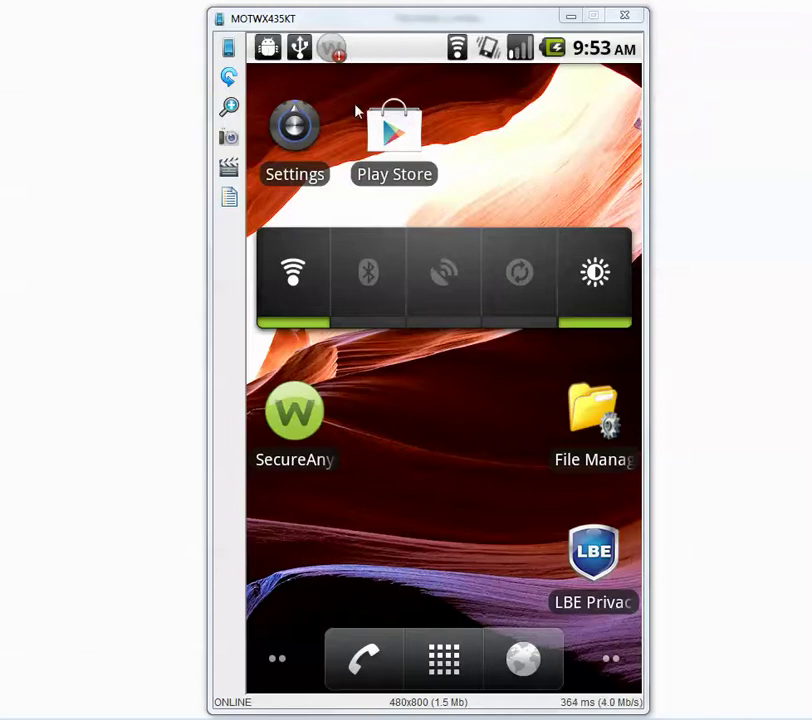
pyautogui.moveTo(357, 48); pyautogui.dragTo(357, 110)
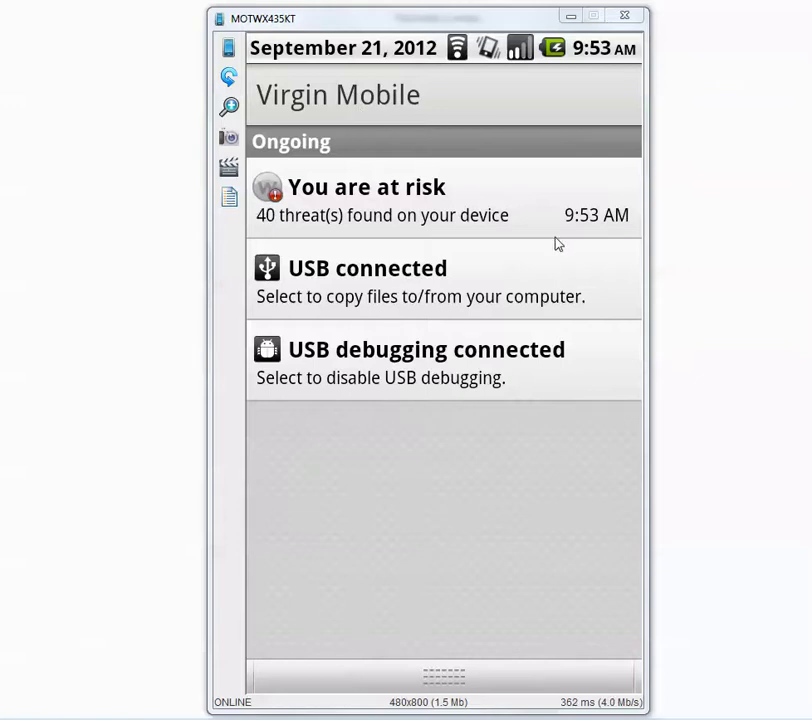
# Step: Close the notification shade showing 40 threats found, then reopen it
pyautogui.press('Escape')
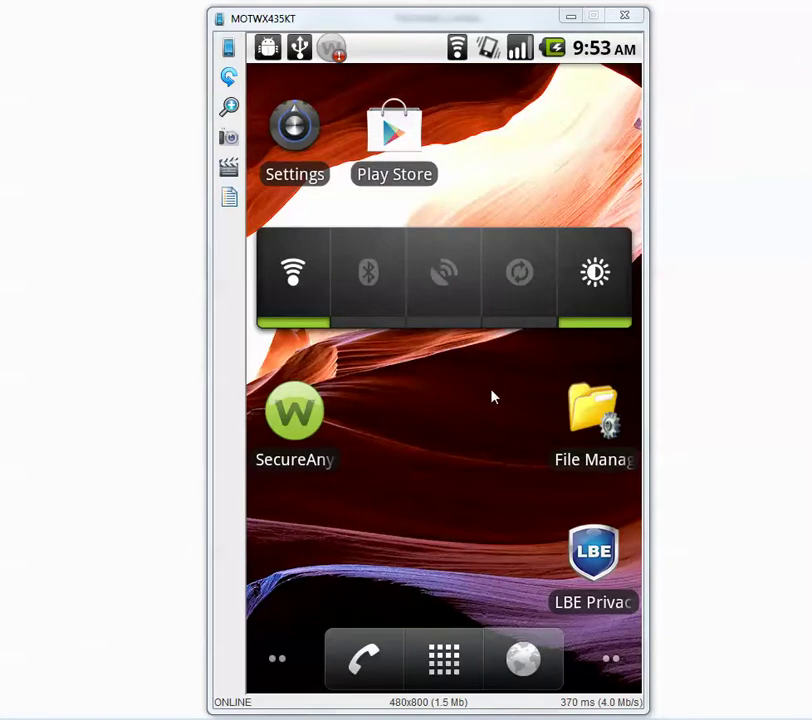
pyautogui.press('n')
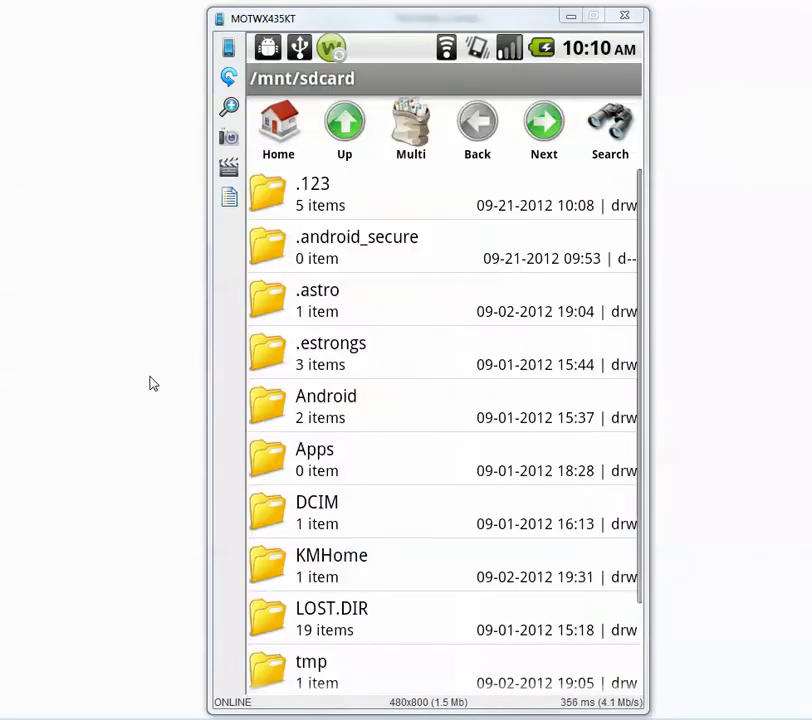
# Step: Install skyscanner_1.0.5.1.apk from the .123 folder, then open fpse_for_android_0.10.34.apk
pyautogui.click(335, 213)
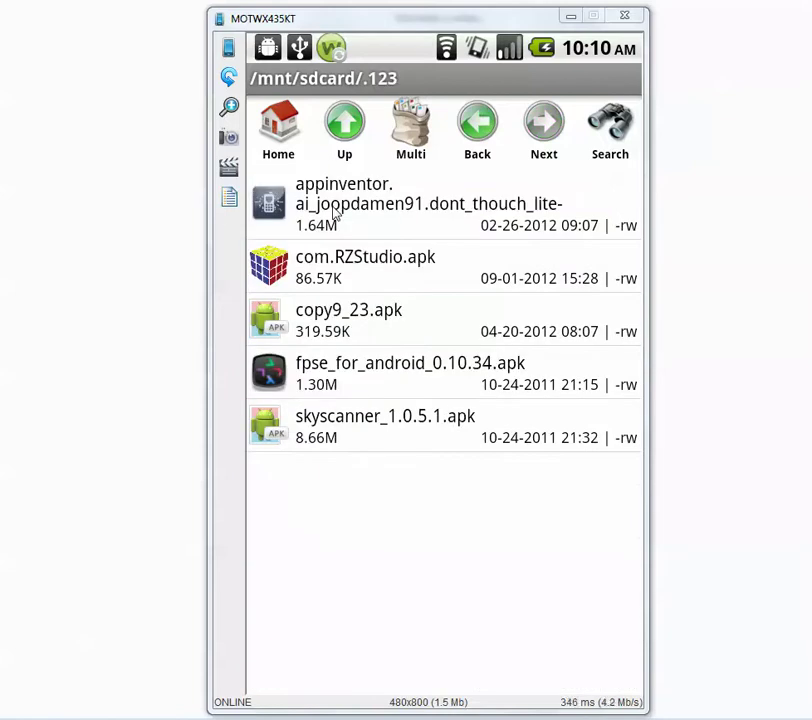
pyautogui.press('Escape')
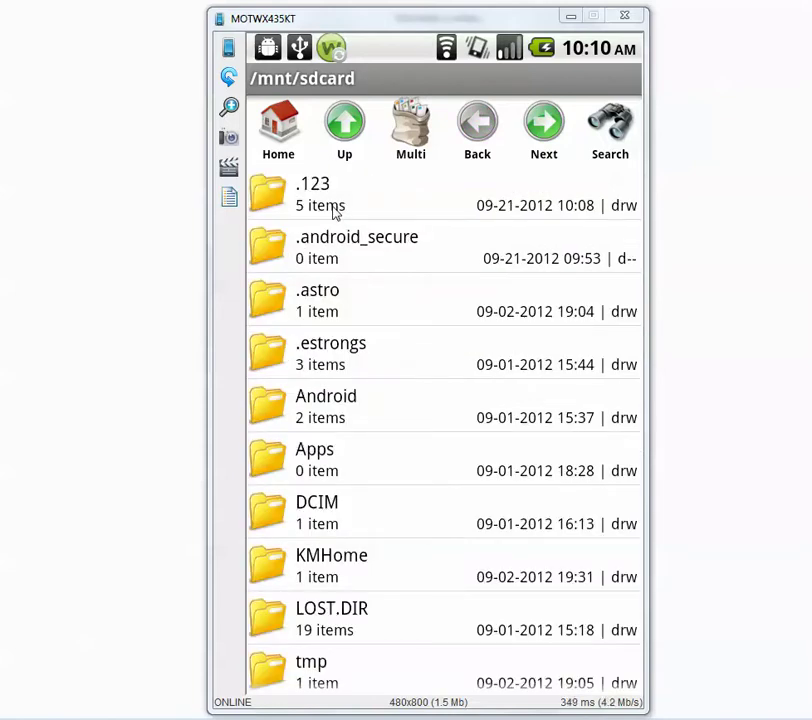
pyautogui.press('Escape')
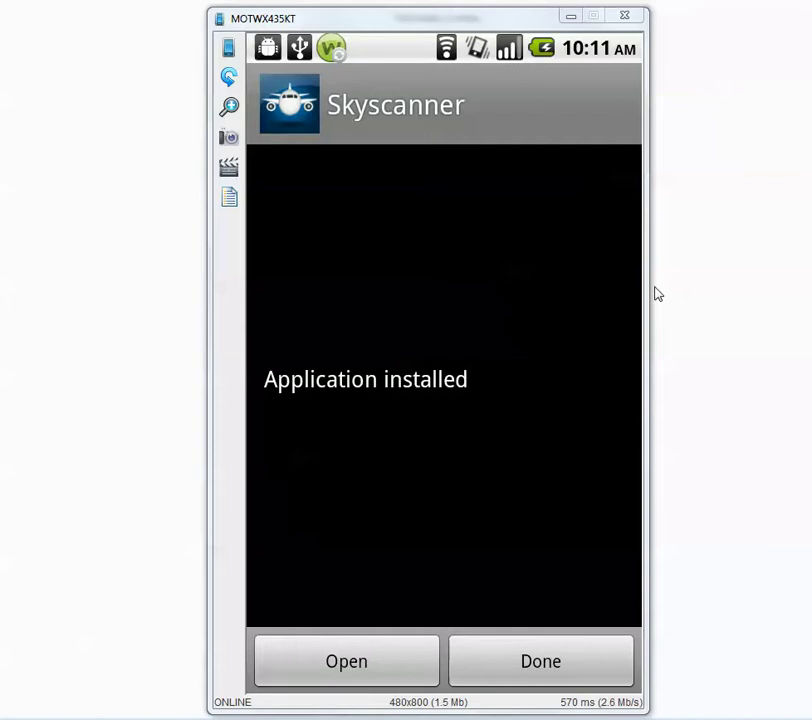
pyautogui.press('Escape')
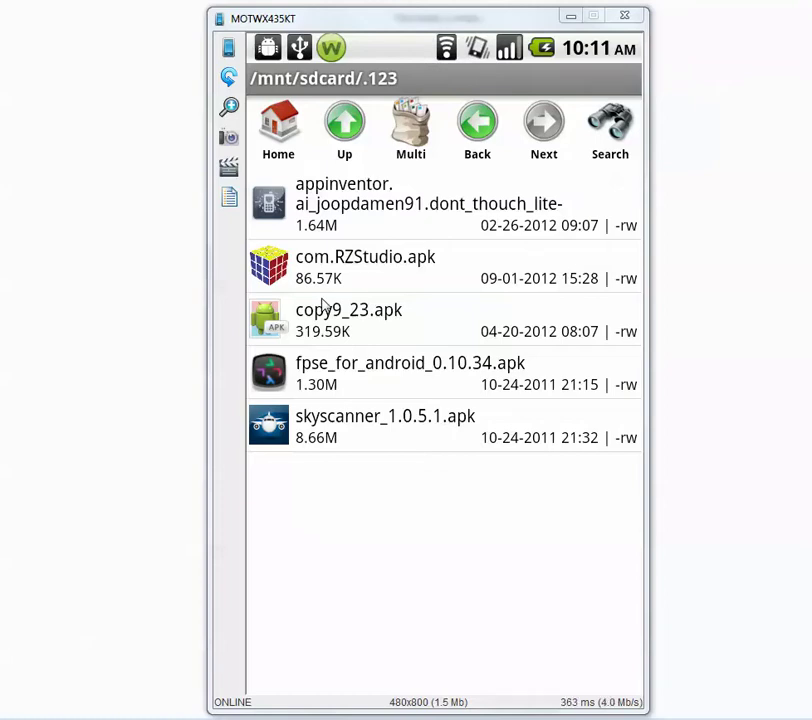
pyautogui.click(323, 305)
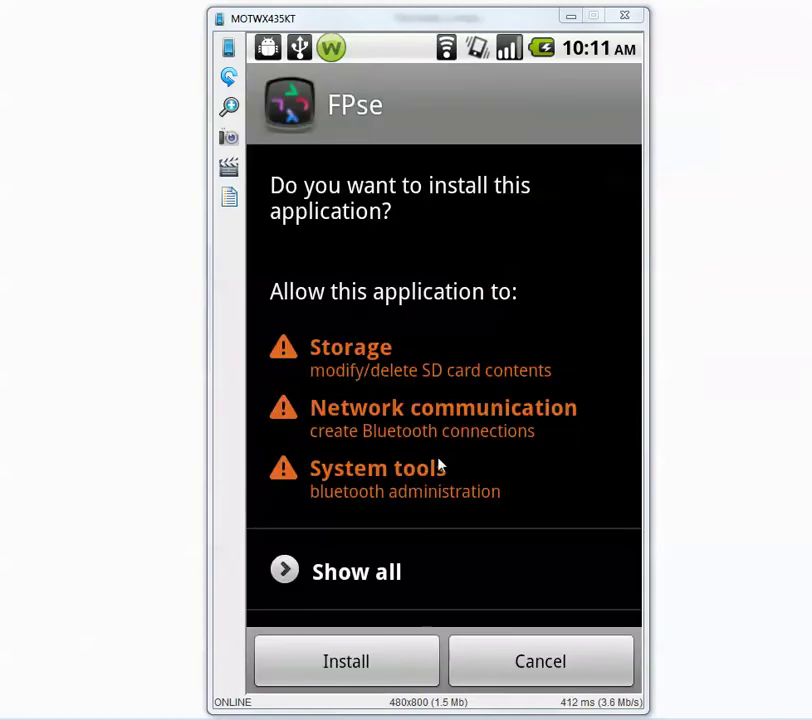
# Step: Install FPse, dismiss its confirmation, and attempt to install copy9_23.apk
pyautogui.click(348, 660)
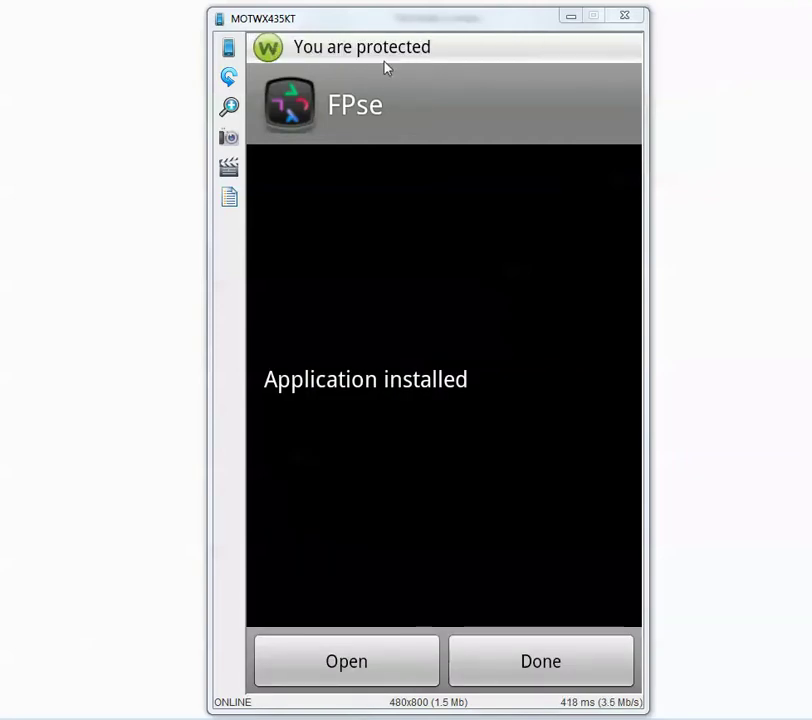
pyautogui.press('Escape')
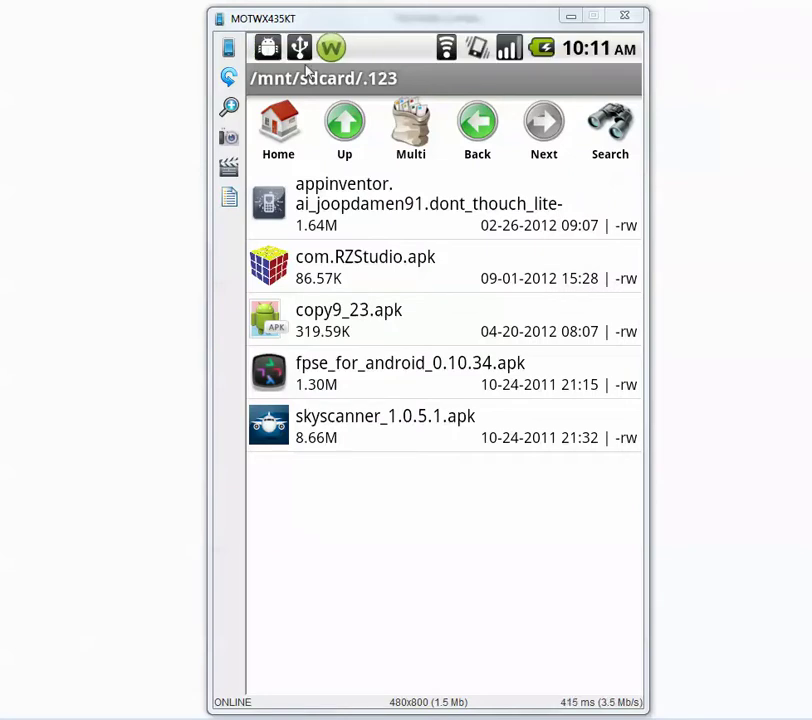
pyautogui.click(323, 332)
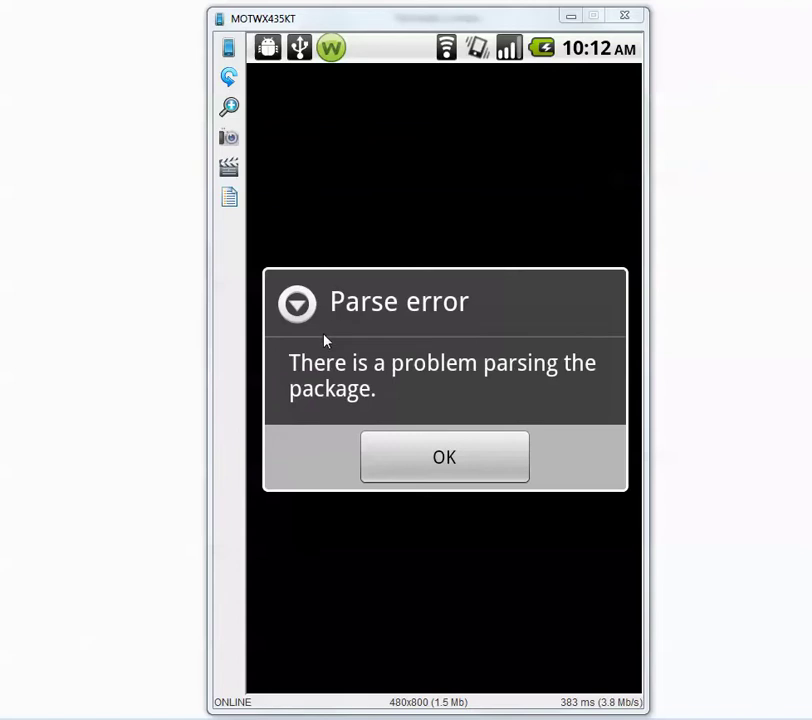
# Step: Dismiss the copy9_23.apk parse error and the 3D Cube installed confirmation, then go home
pyautogui.press('Escape')
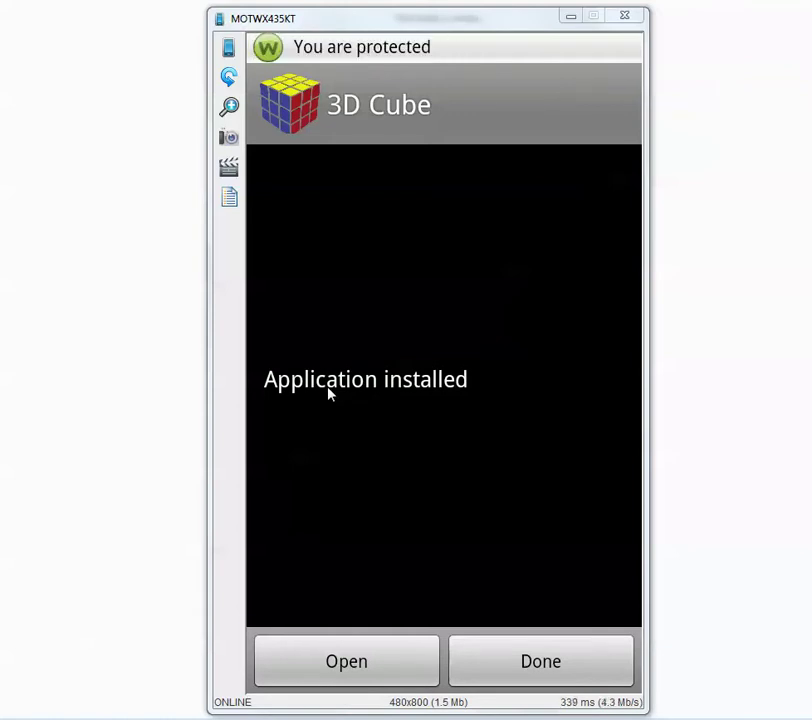
pyautogui.press('Escape')
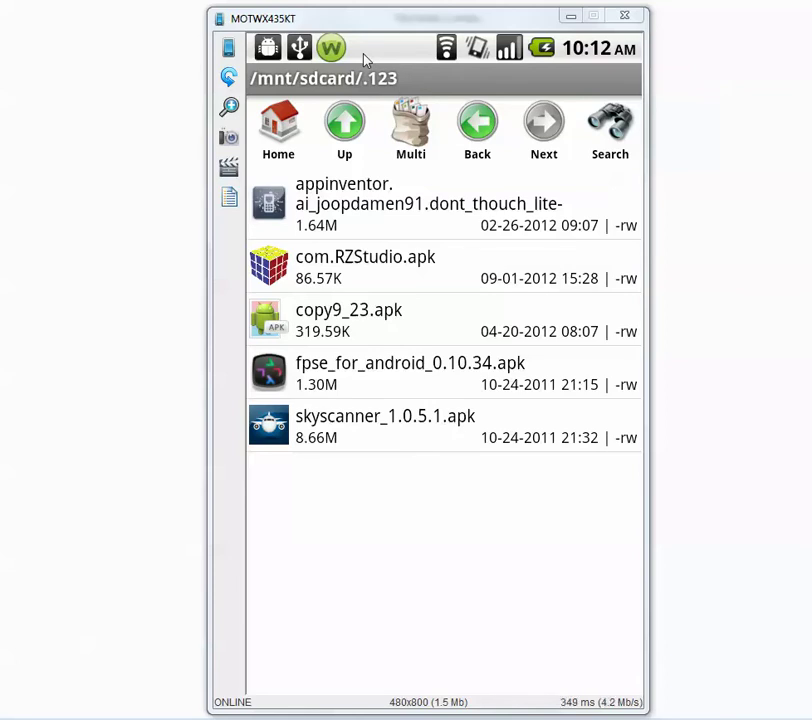
pyautogui.press('Home')
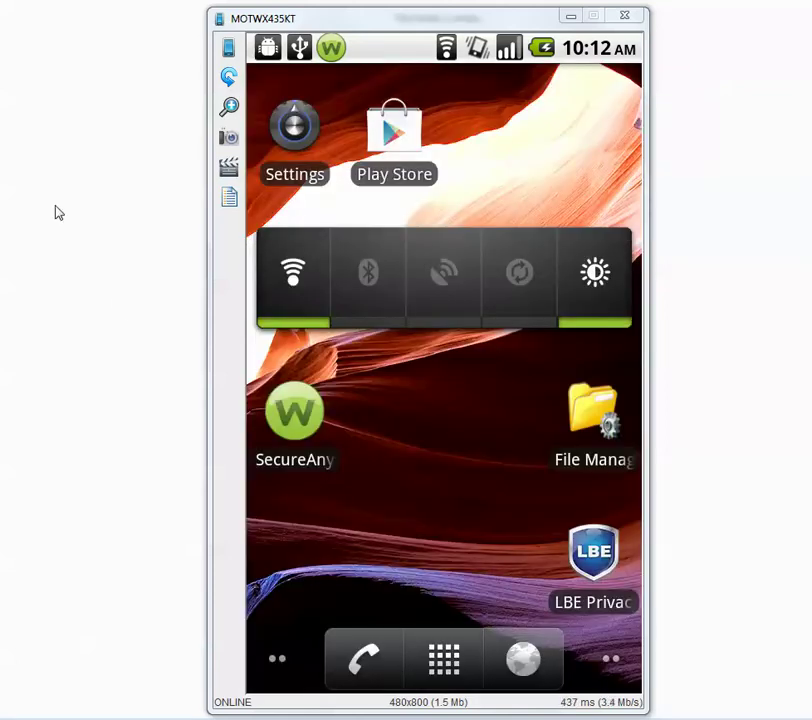